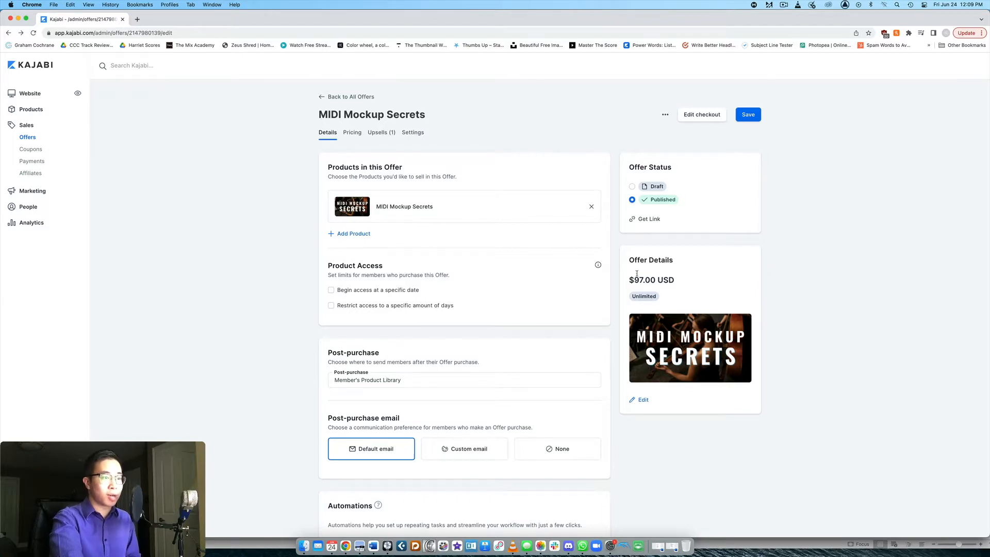
Switch the post-purchase email to Custom email to view its subject and body fields, and return it to Default email
scroll(692, 274, down, 2)
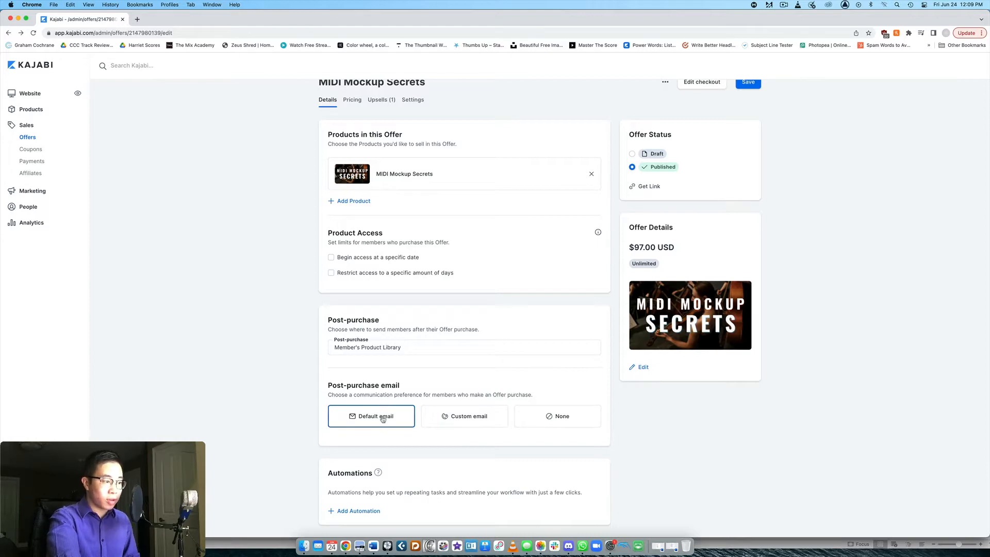
click(464, 416)
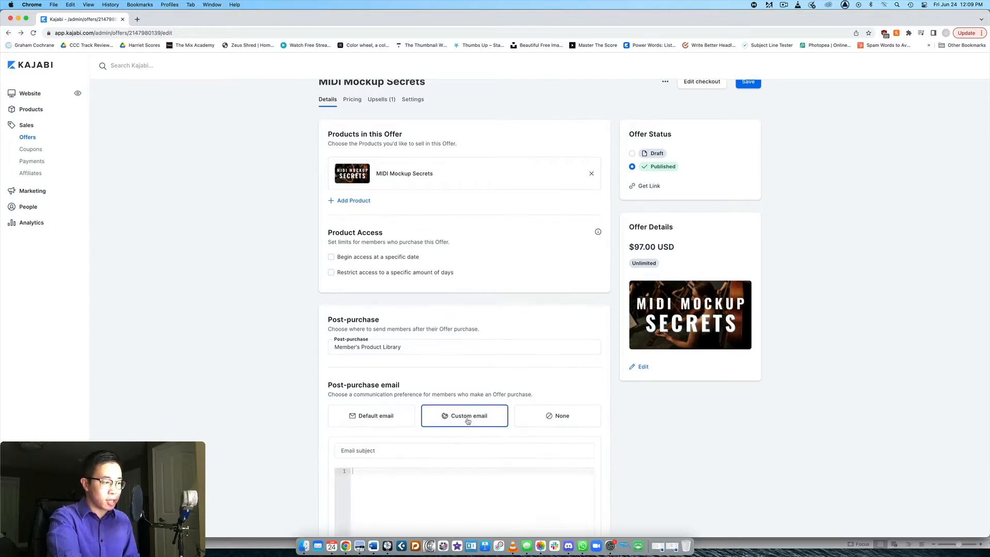
scroll(386, 324, down, 3)
click(522, 244)
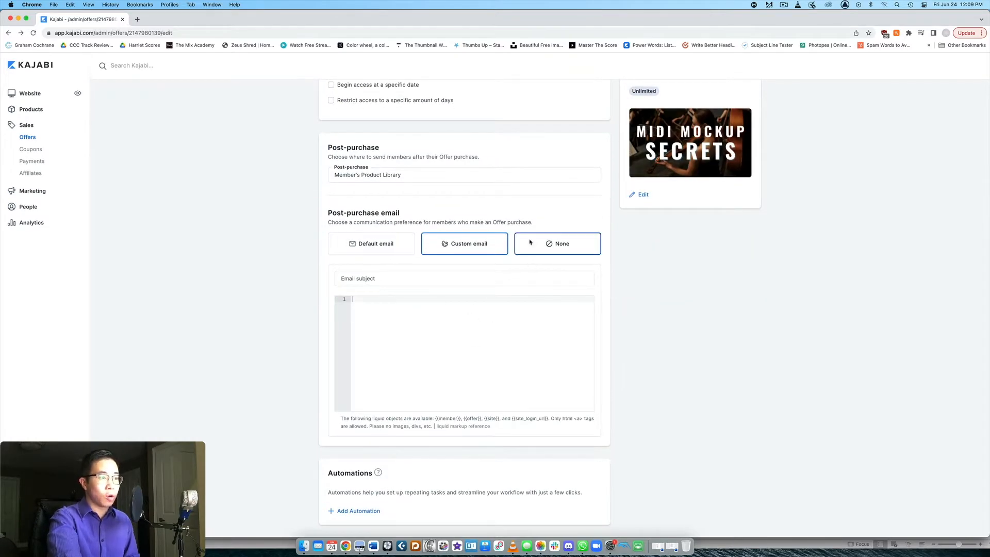
click(354, 416)
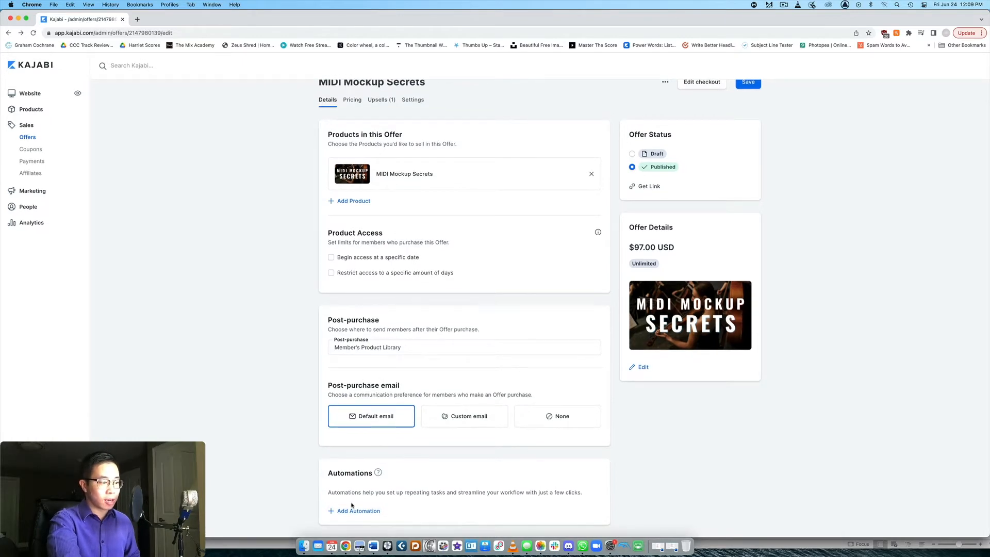
Start a new automation for the offer, review its available trigger and action options, and close it without saving
click(353, 510)
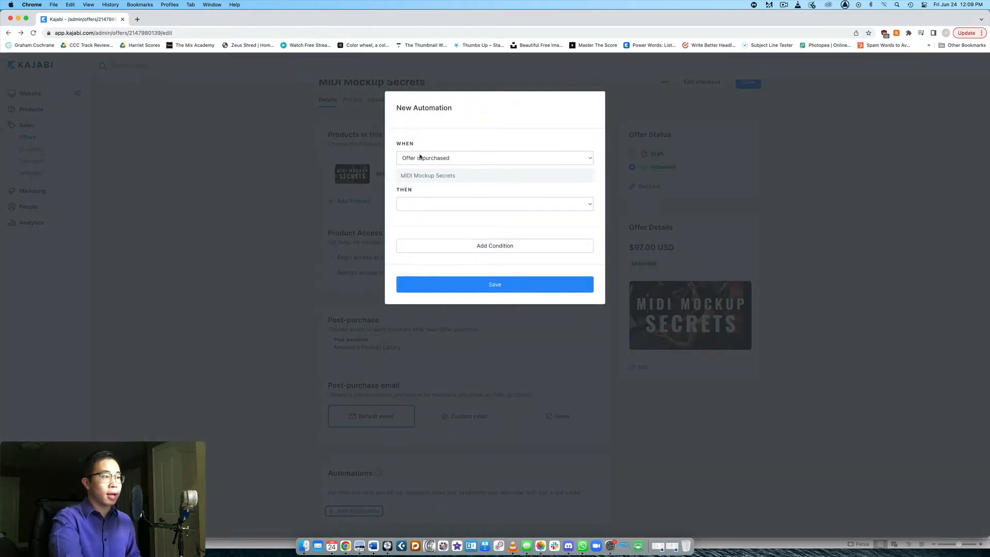
click(416, 158)
click(480, 157)
click(423, 202)
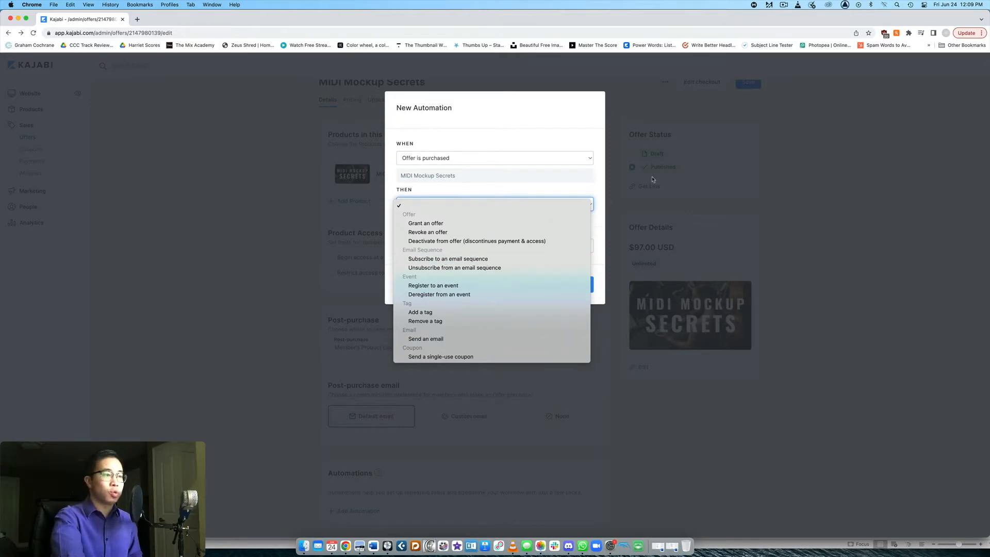
click(592, 157)
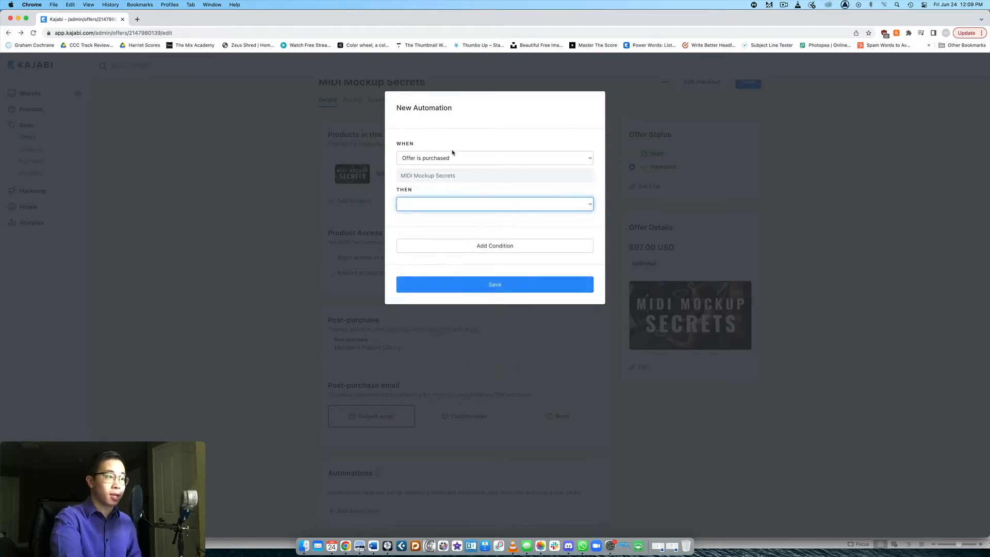
click(425, 206)
click(571, 100)
click(817, 205)
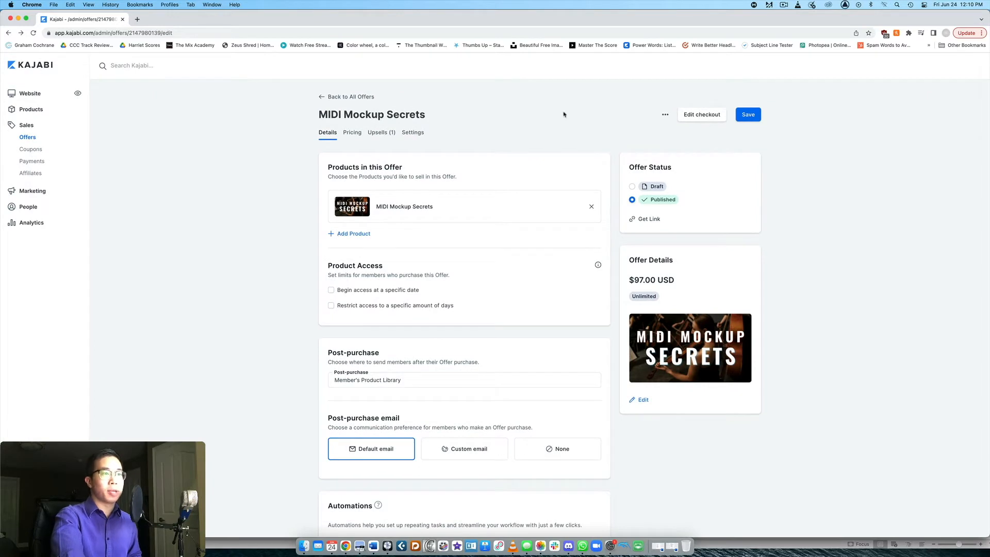
Open the offer's checkout editor and examine the hero image, offer title and checkout description settings
click(705, 117)
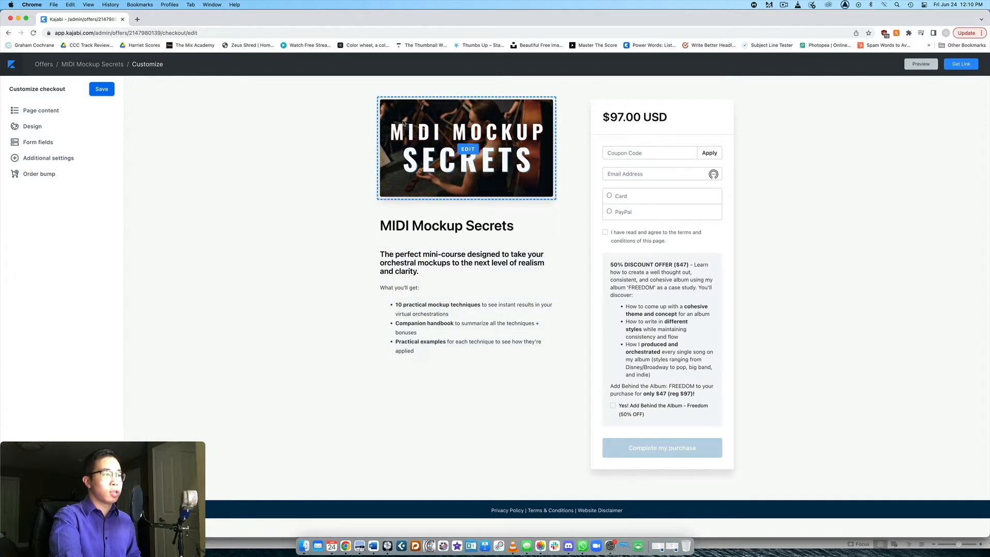
click(539, 160)
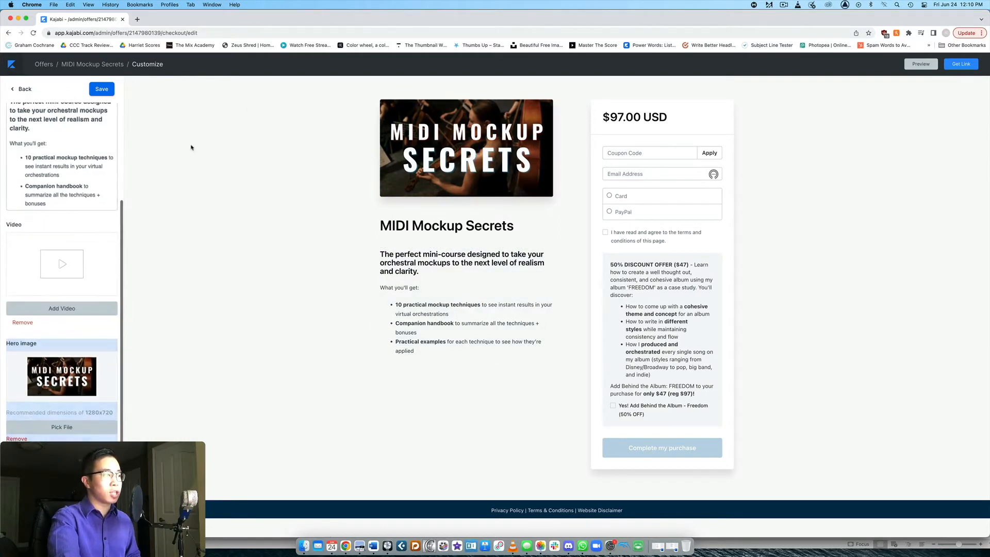
click(397, 226)
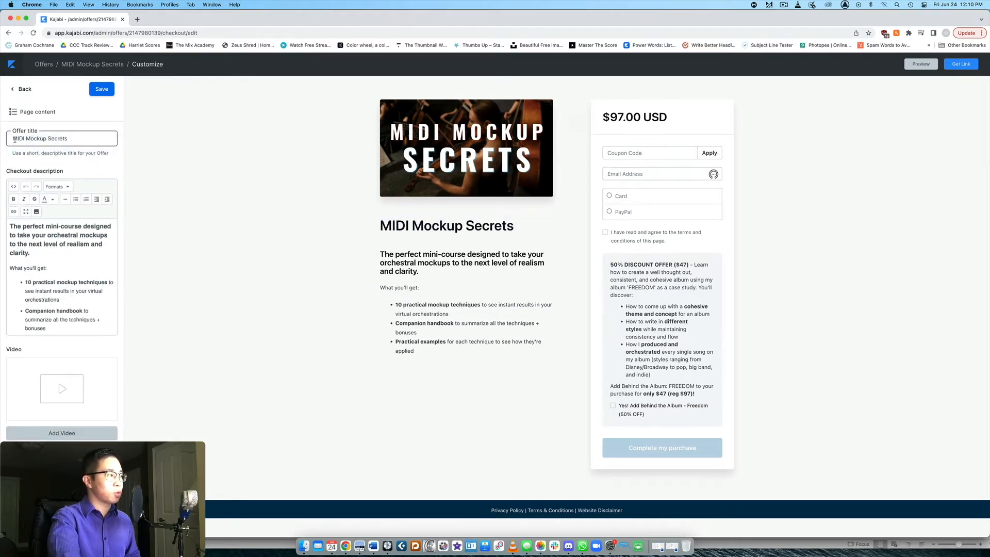
click(14, 139)
click(44, 268)
scroll(83, 247, down, 2)
scroll(98, 289, up, 2)
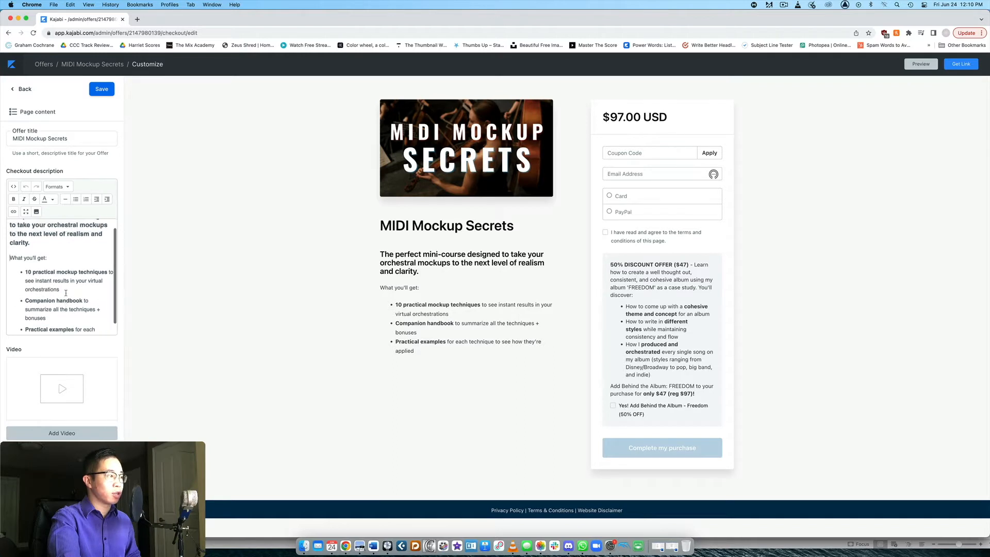
scroll(111, 325, down, 2)
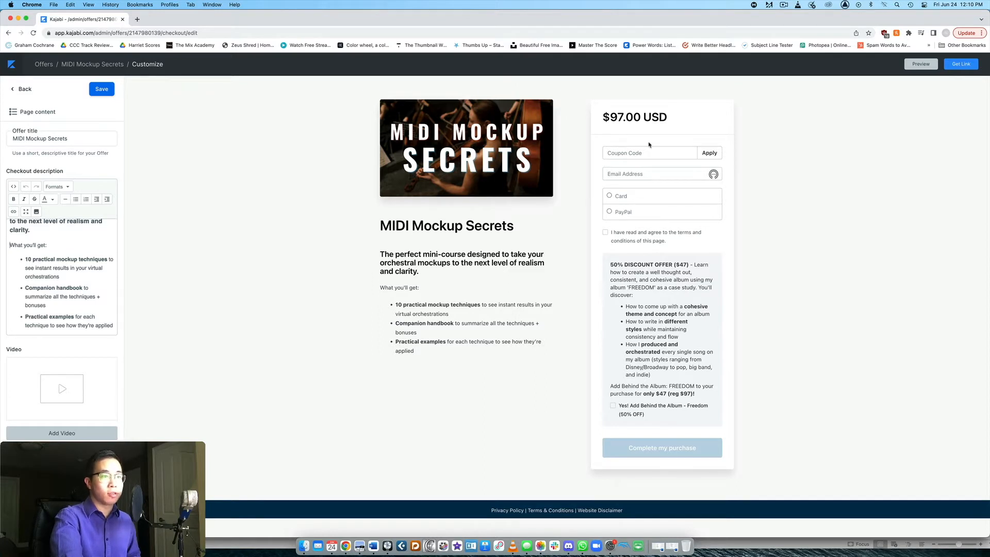
Examine the coupon code and email address fields on the checkout form, and leave the page content settings
click(633, 154)
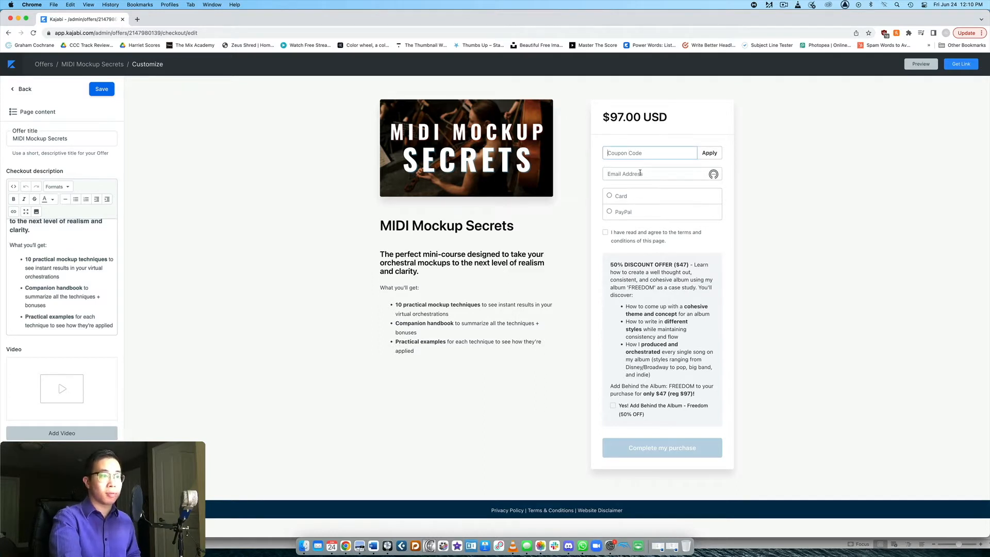
click(632, 174)
click(738, 240)
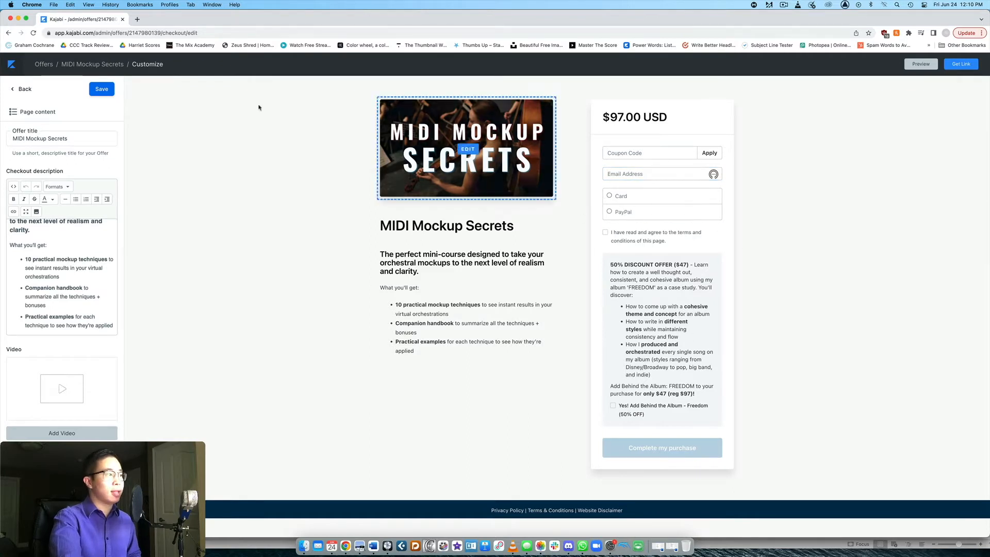
click(24, 89)
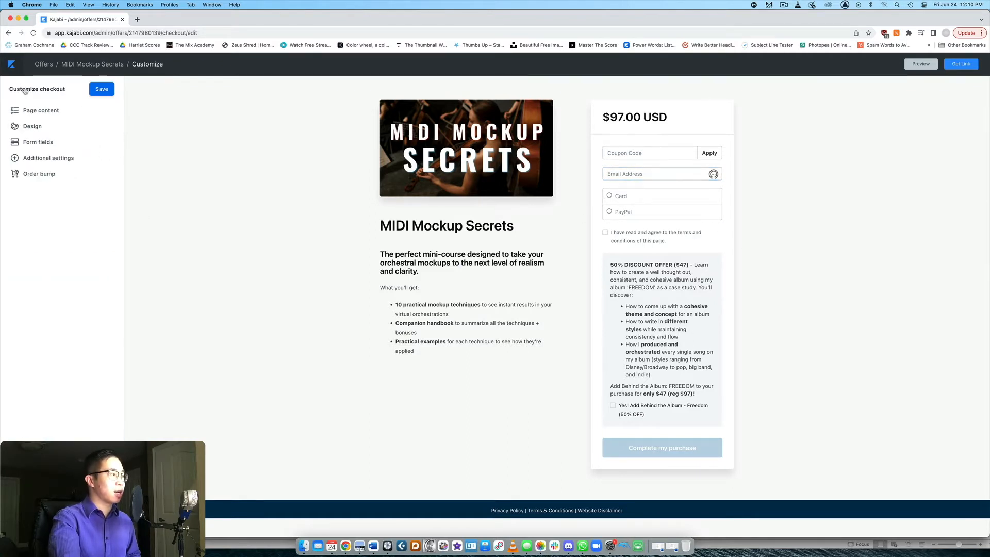
Enable the checkout page's banner and save to view it, and disable the banner and save again
click(27, 127)
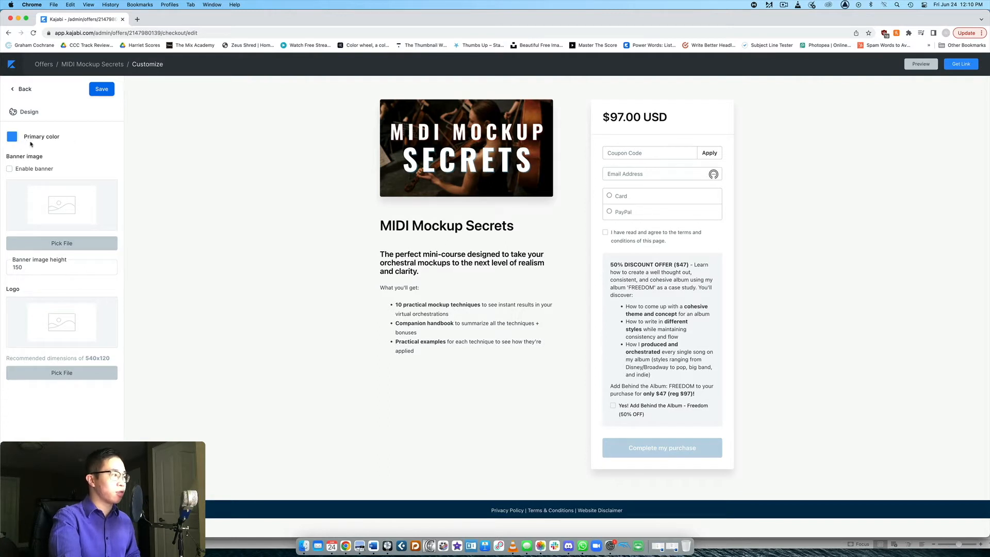
click(20, 172)
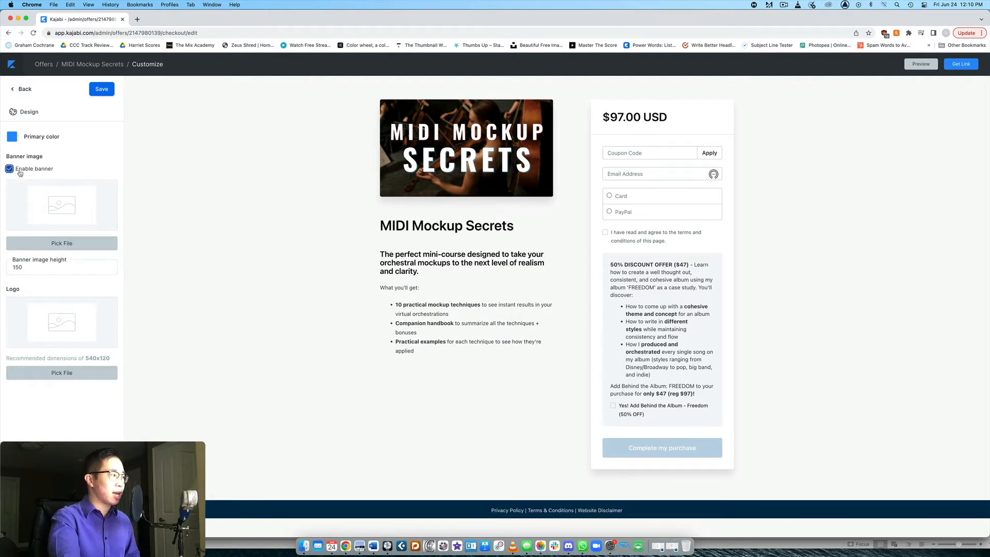
click(101, 89)
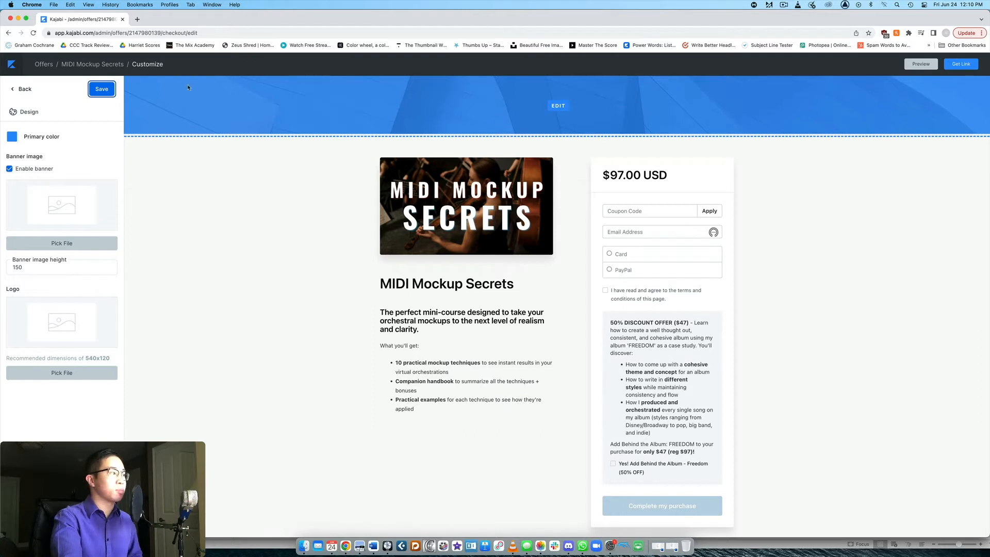
click(24, 170)
click(111, 93)
click(20, 89)
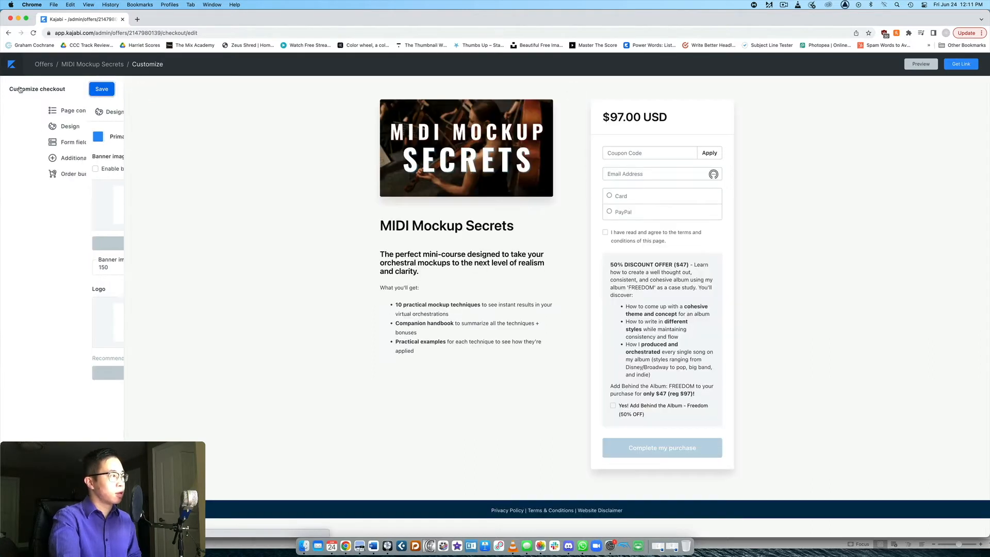
Review the checkout form field options and the list of available custom fields without adding one
click(39, 140)
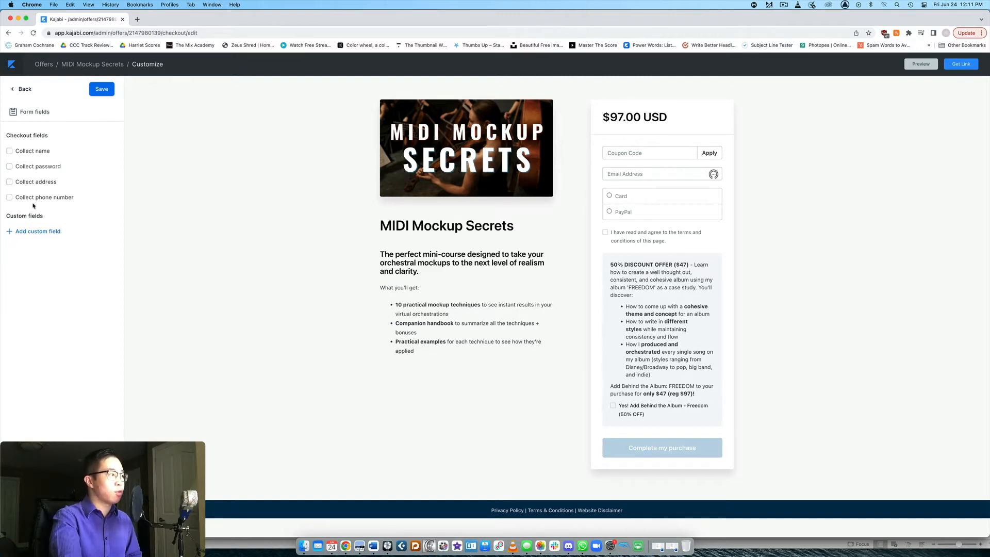
click(47, 235)
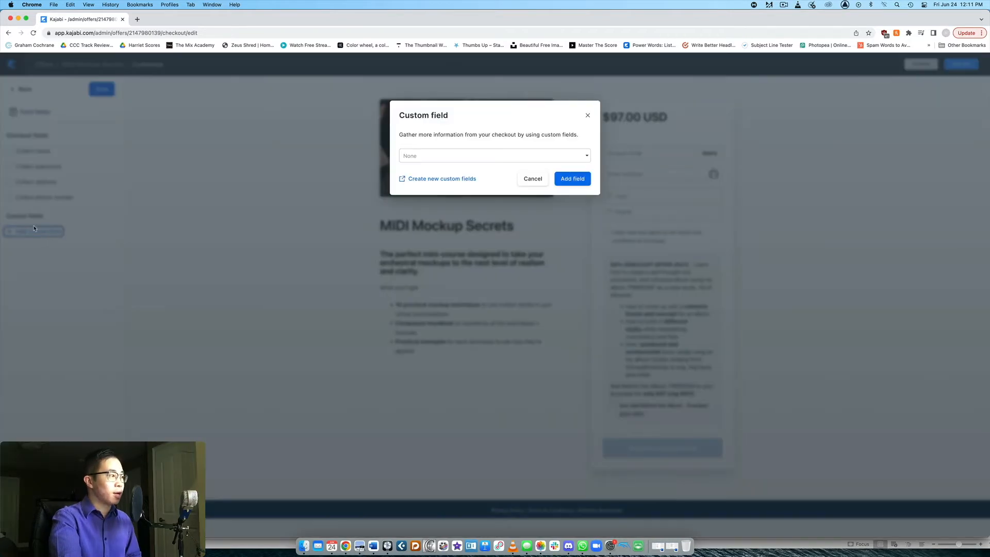
click(448, 155)
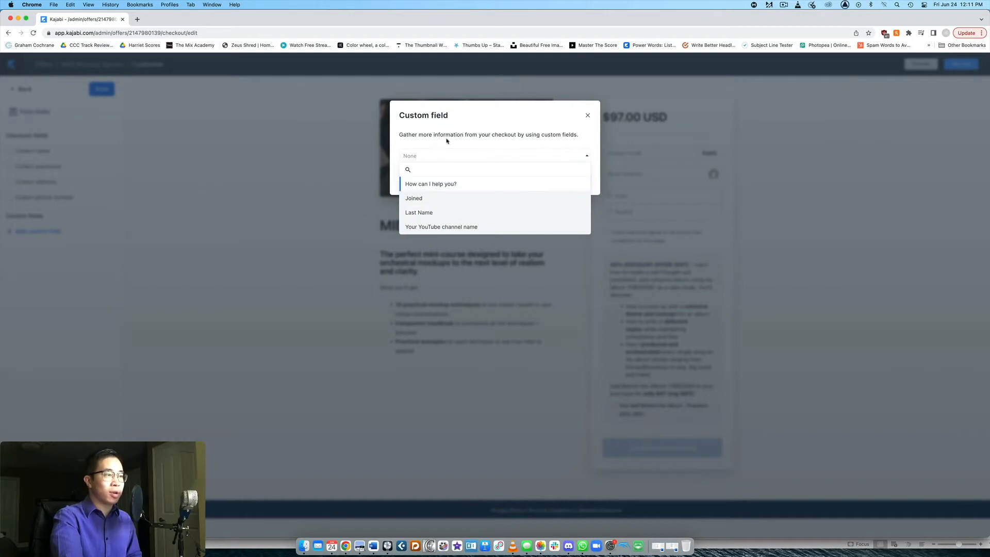
click(465, 140)
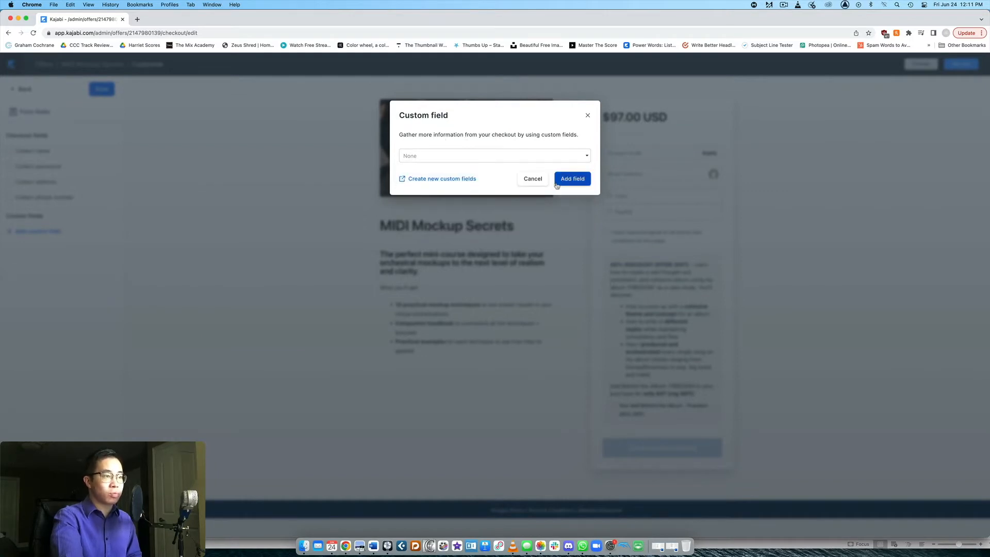
click(588, 116)
click(29, 90)
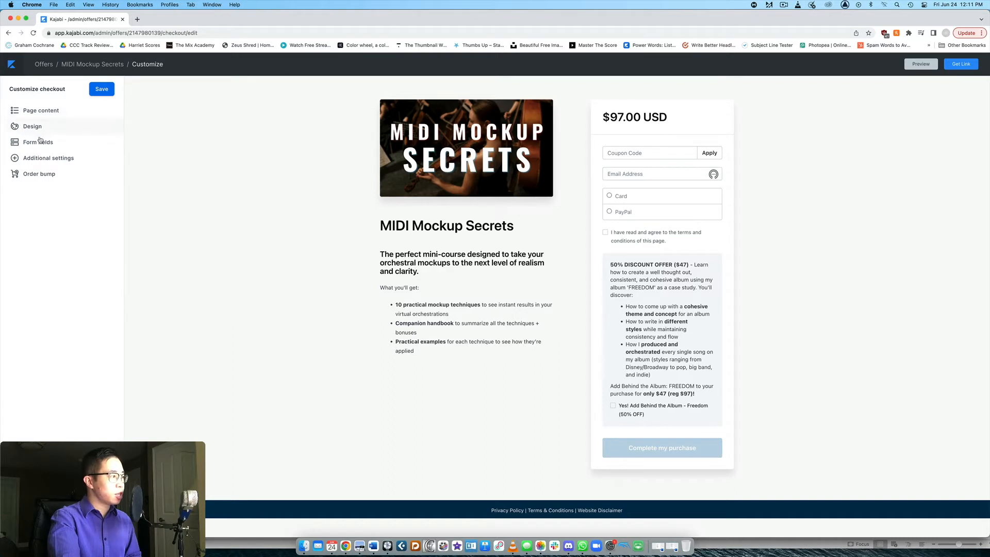
In the additional checkout settings, try the custom service agreement with its text editor, and return the agreement to Required
click(40, 161)
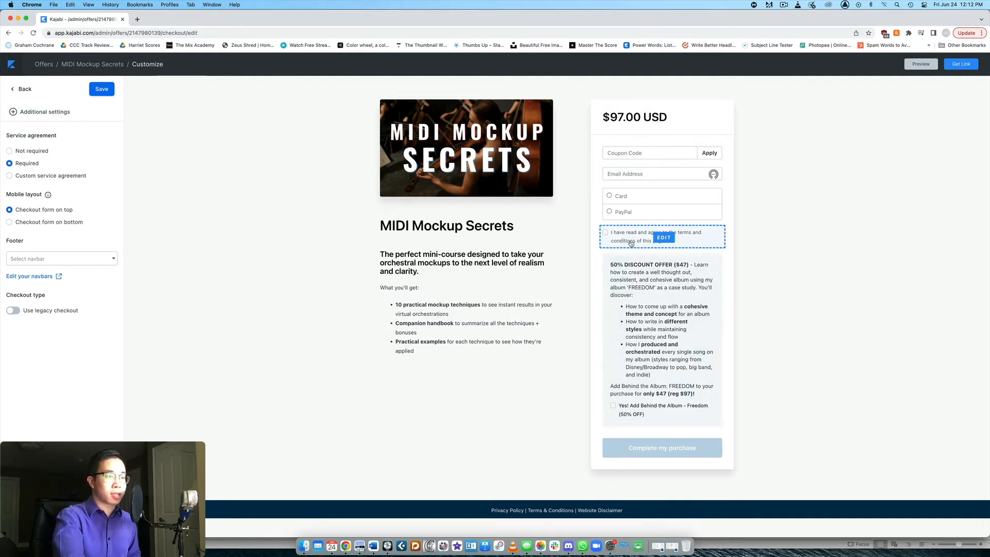
click(42, 175)
click(39, 245)
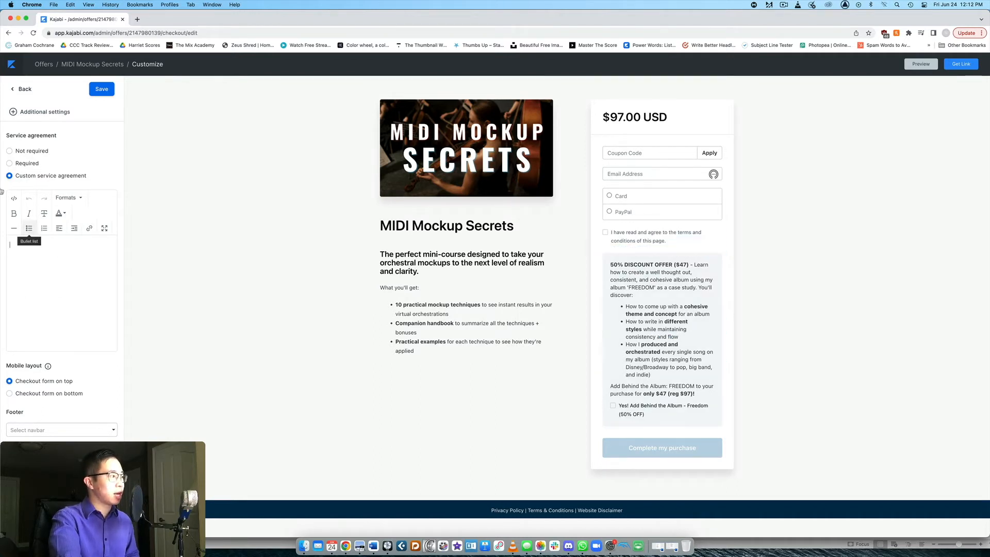
click(12, 163)
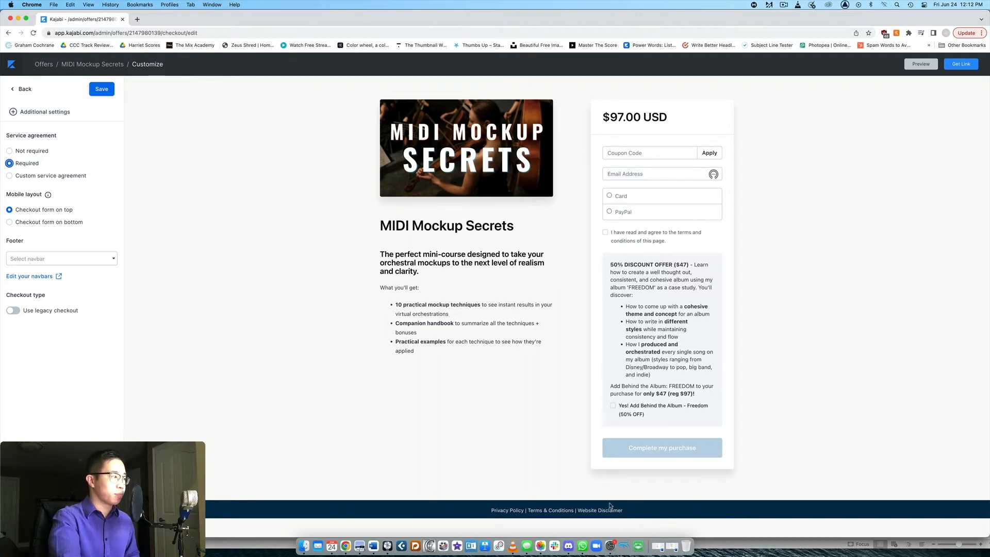
Set the service agreement to Not required and save, restore it to Required, save again, and leave the additional settings
click(18, 151)
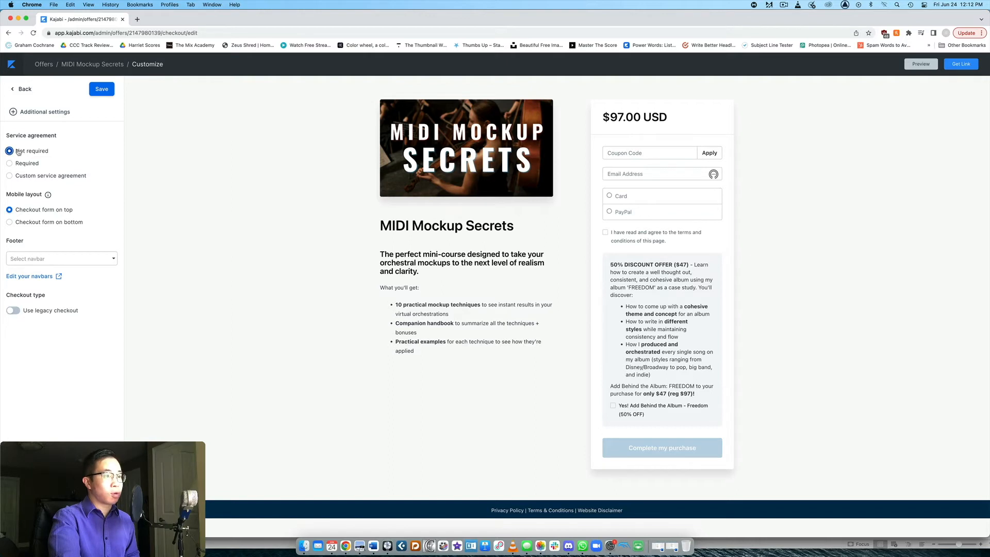
click(104, 88)
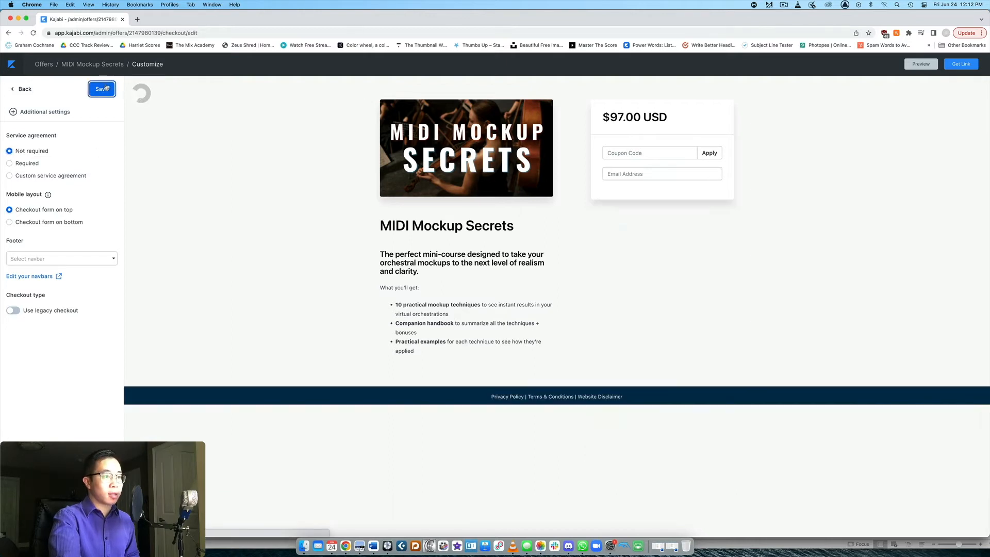
click(28, 164)
click(97, 90)
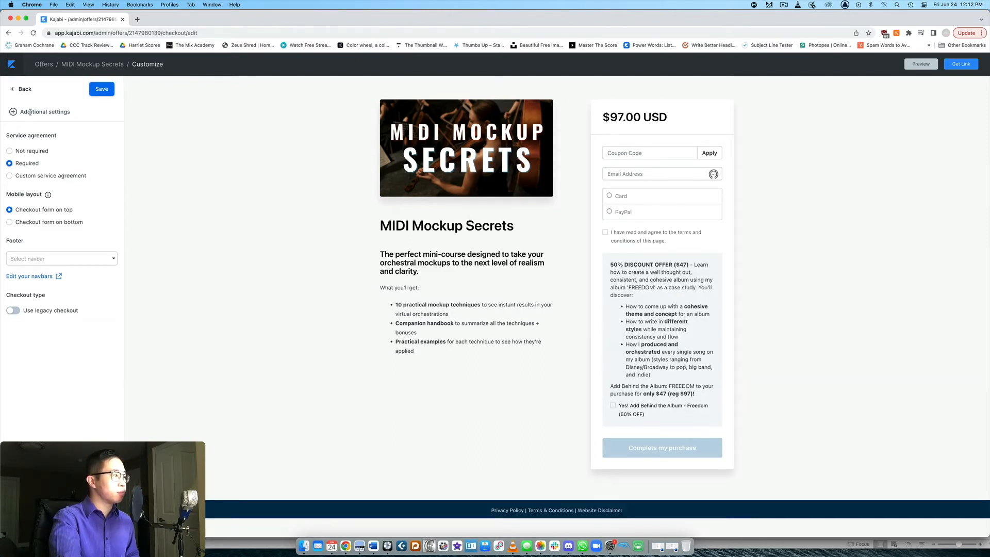
click(25, 90)
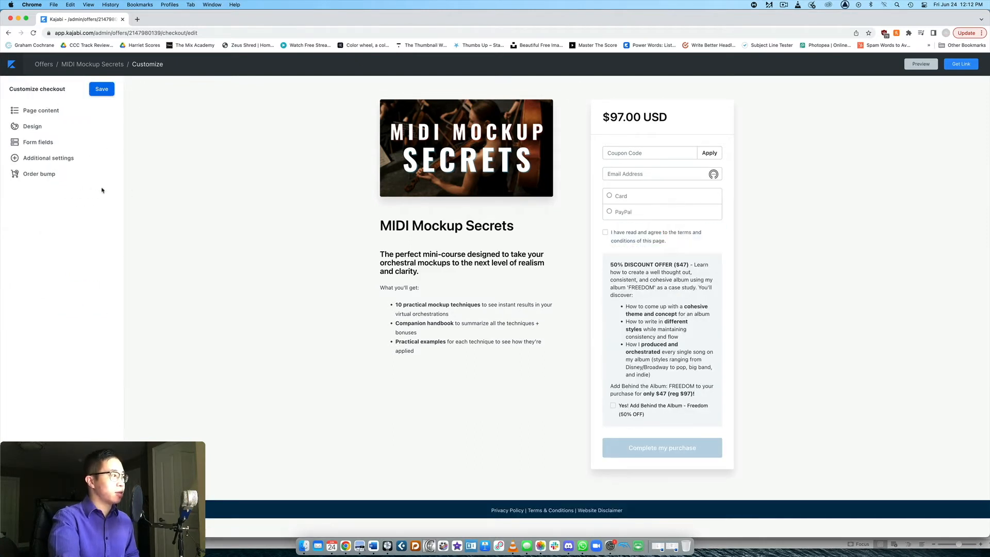
Open the order bump settings and read through the Behind the Album - Freedom bump description
click(44, 178)
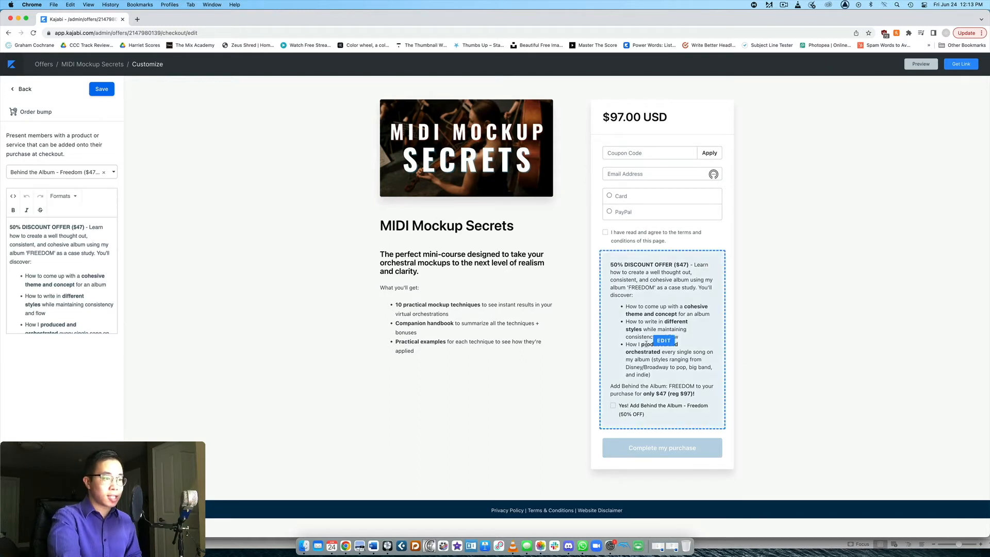
double_click(48, 251)
drag(48, 252, 58, 339)
click(71, 300)
scroll(86, 296, up, 3)
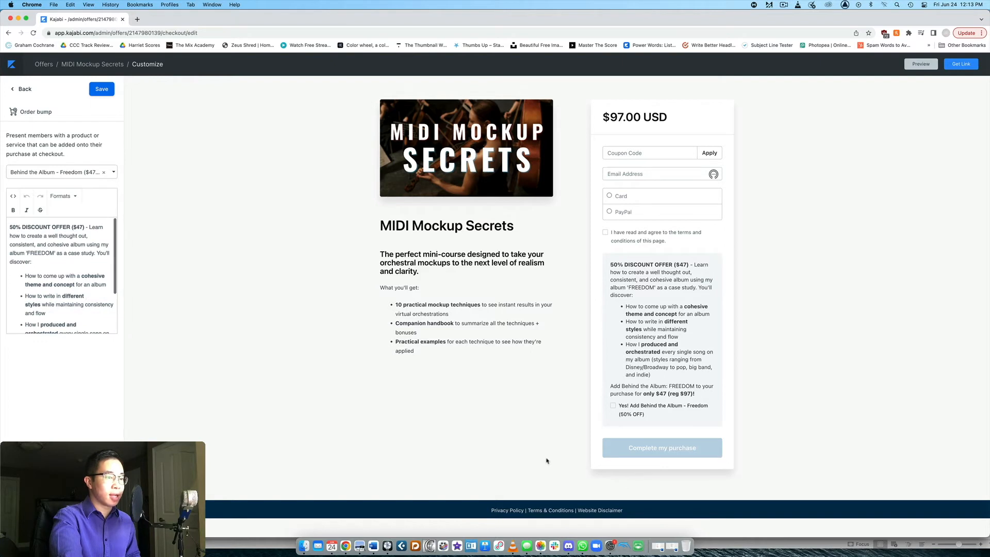
Add the Behind the Album - Freedom bump in the checkout preview, examine the order summary, and leave the order bump settings
click(613, 407)
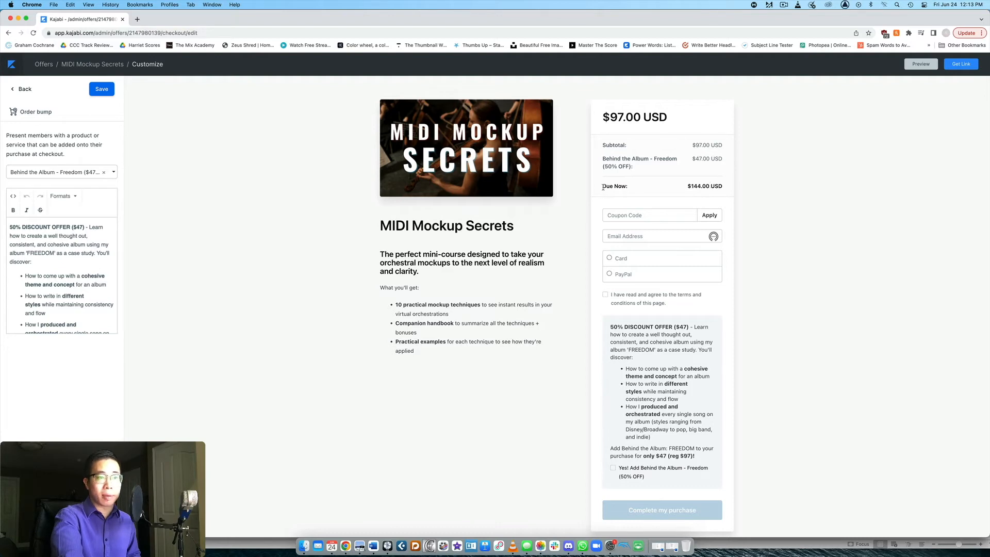
scroll(665, 359, down, 2)
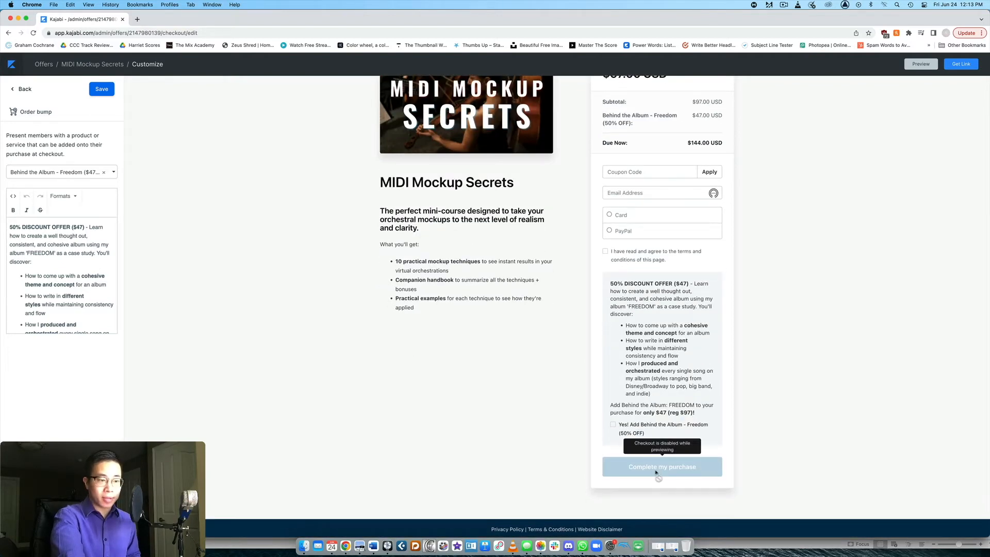
scroll(676, 469, up, 2)
click(23, 91)
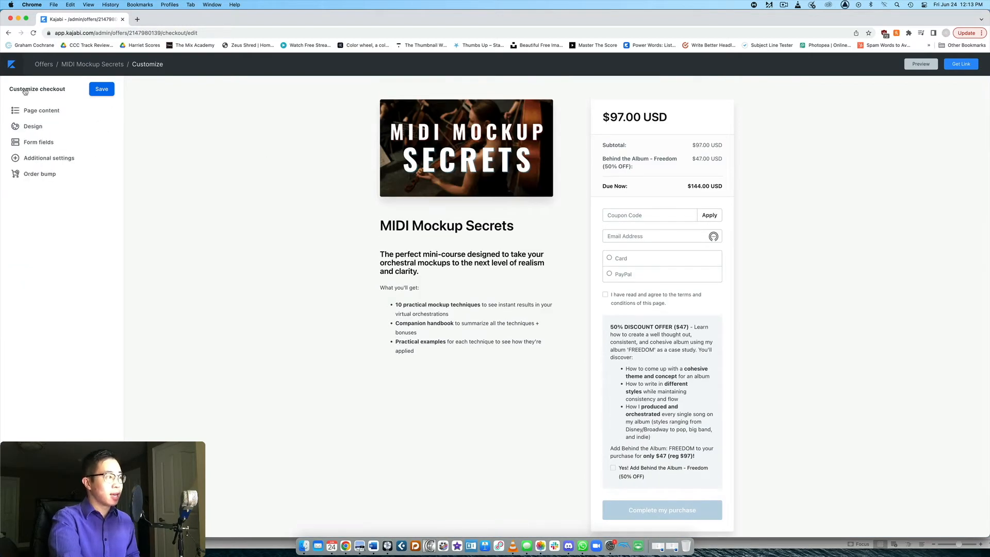